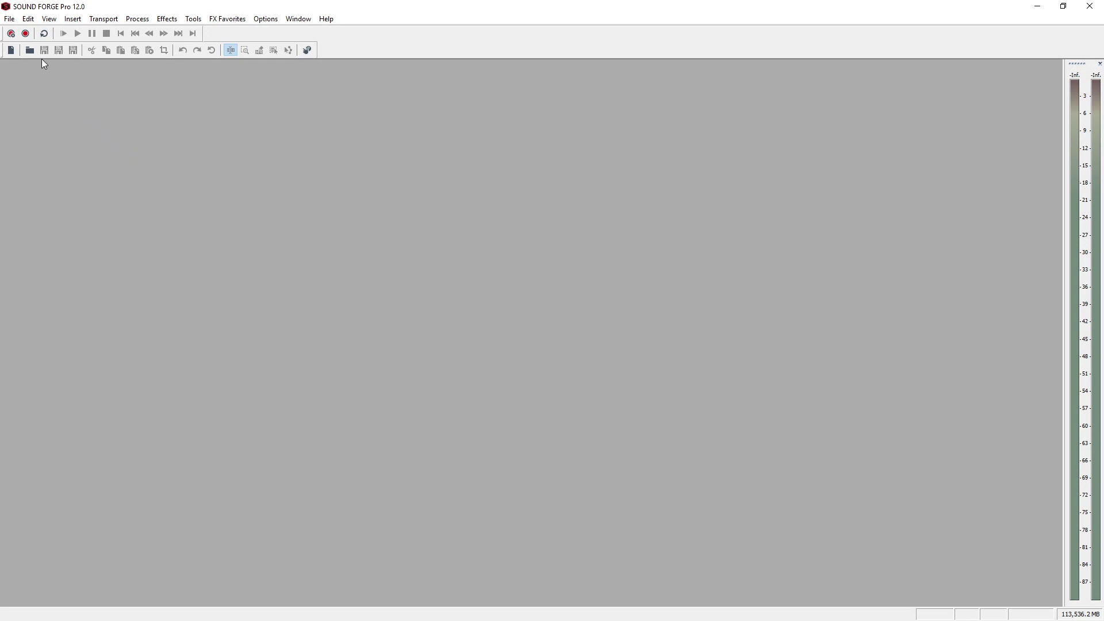
# - Open EditDemo.wav from the Documents folder
pyautogui.click(29, 50)
pyautogui.click(160, 187)
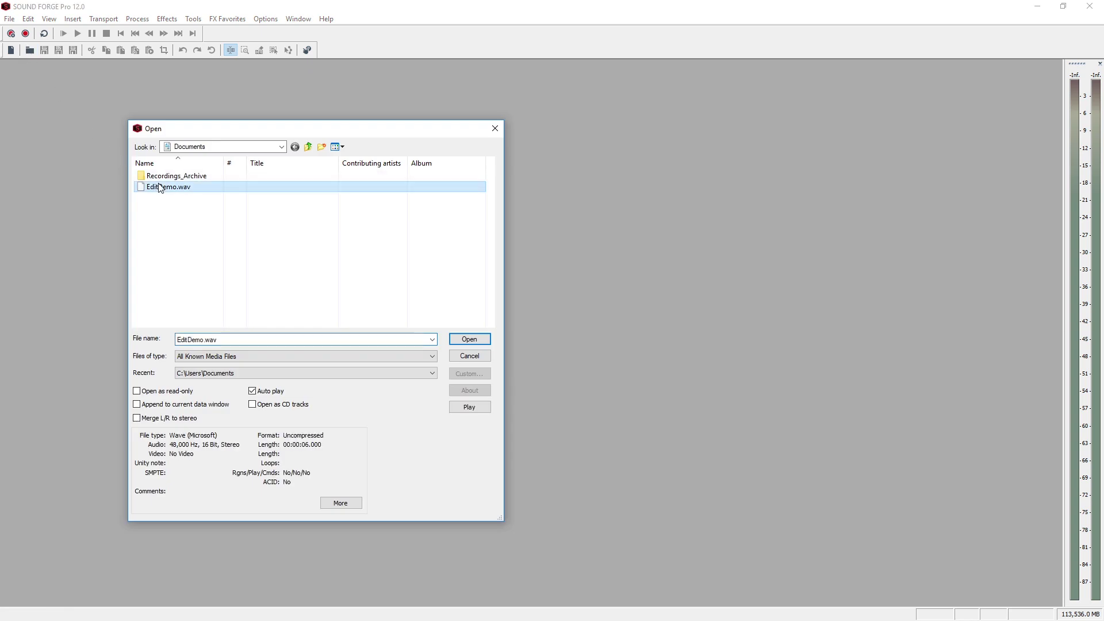
pyautogui.click(464, 339)
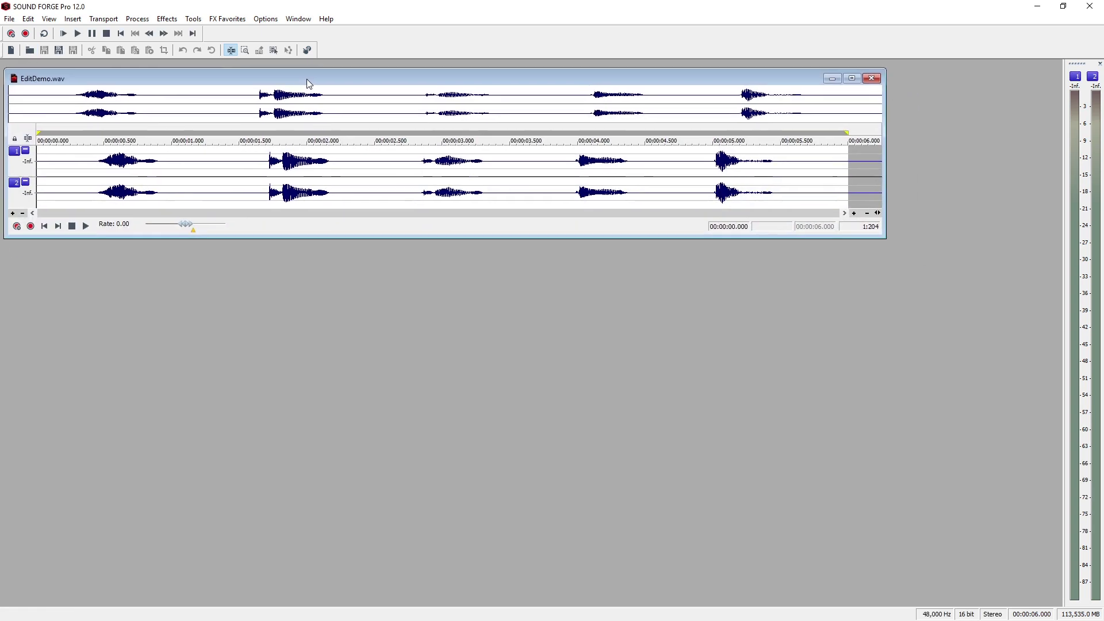
# - Enlarge the EditDemo.wav window to fill the workspace and play the recording through
pyautogui.moveTo(309, 84); pyautogui.dragTo(307, 79)
pyautogui.moveTo(880, 234); pyautogui.dragTo(1064, 430)
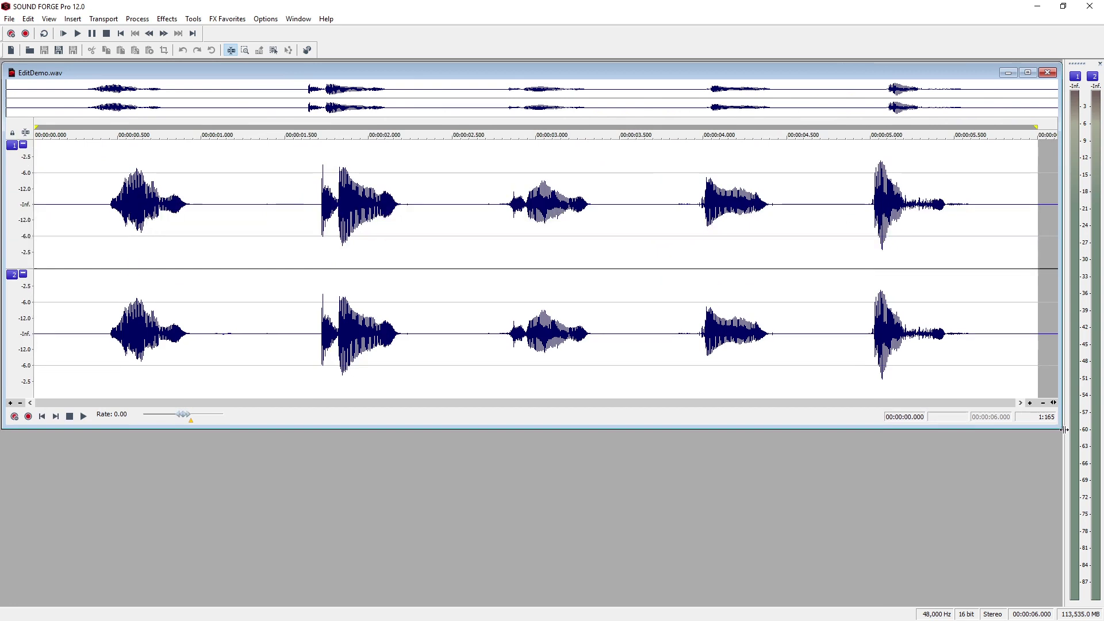
pyautogui.click(83, 417)
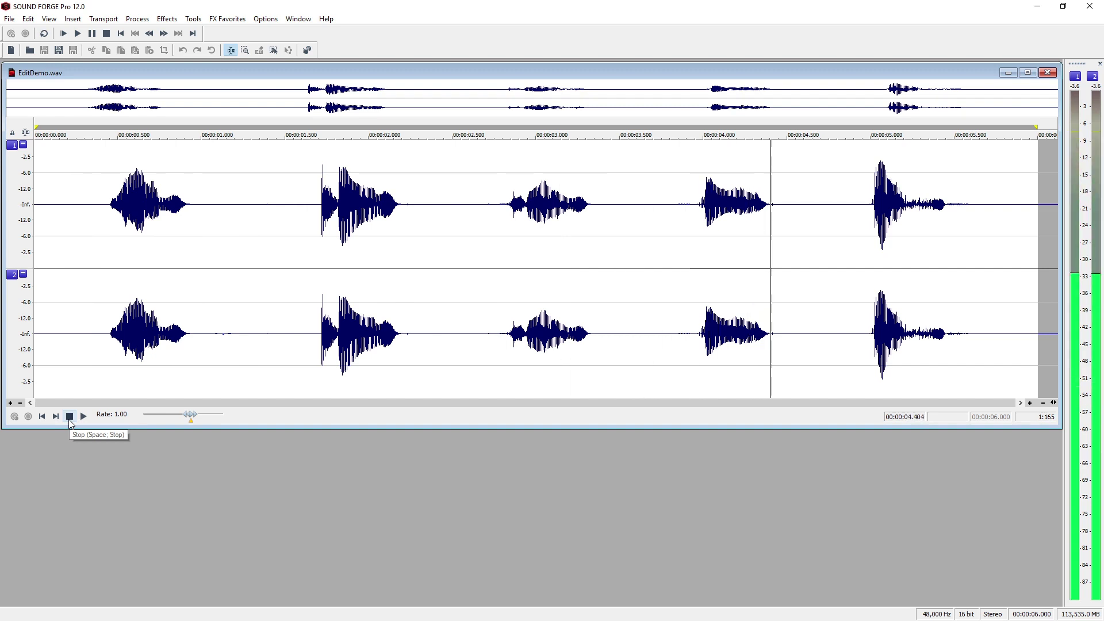
pyautogui.click(70, 416)
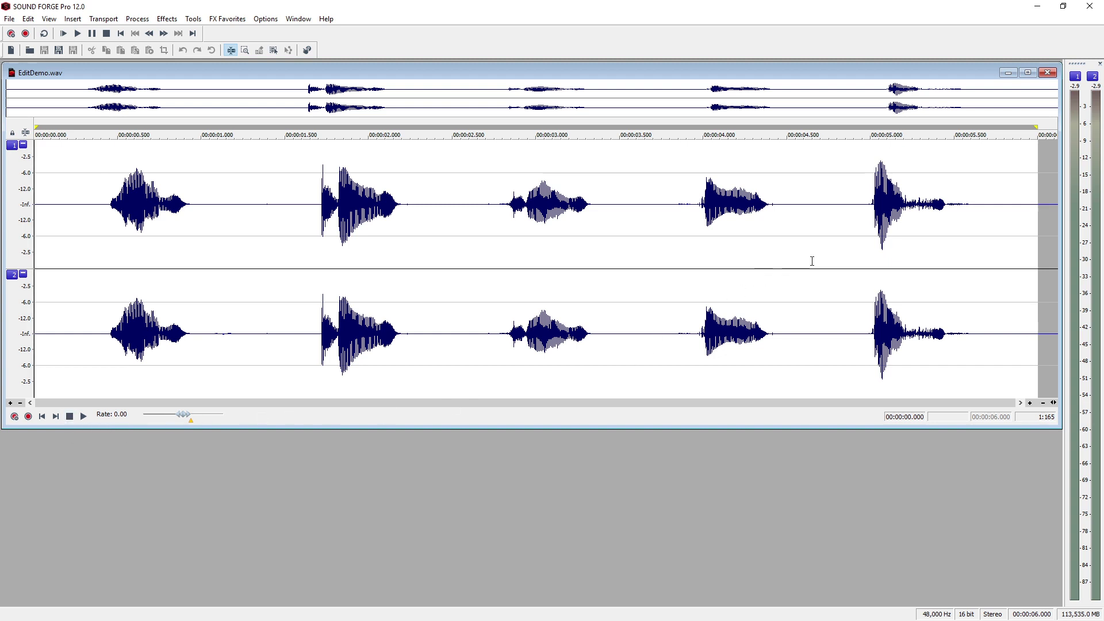
# - Select and audition the fifth word, then delete it, shortening the file to 4.889 s
pyautogui.moveTo(815, 267); pyautogui.dragTo(1000, 274)
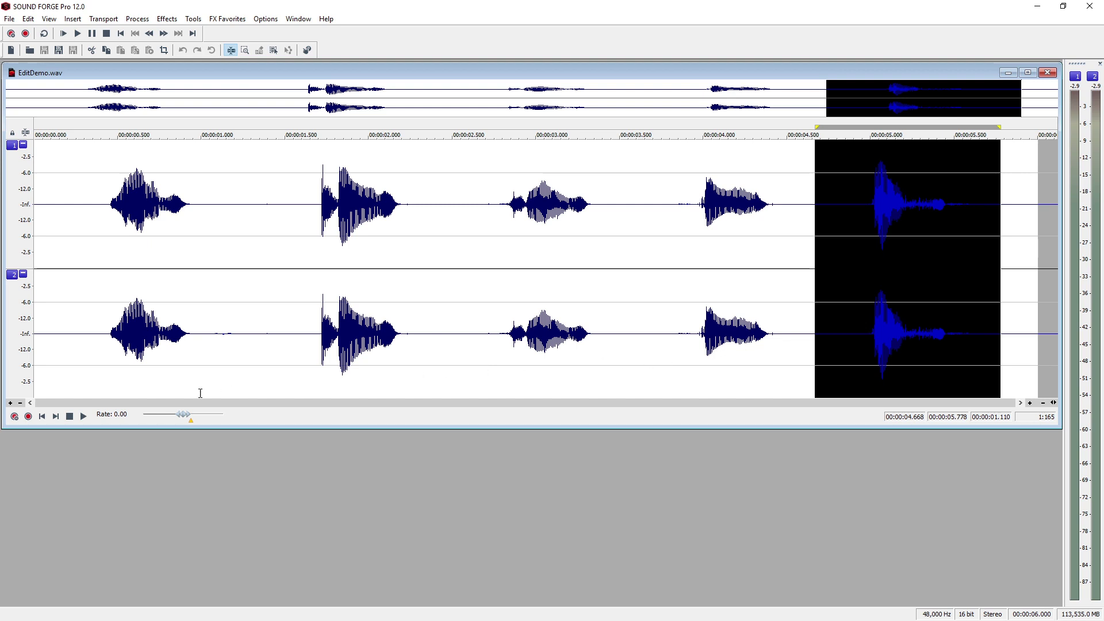
pyautogui.click(83, 416)
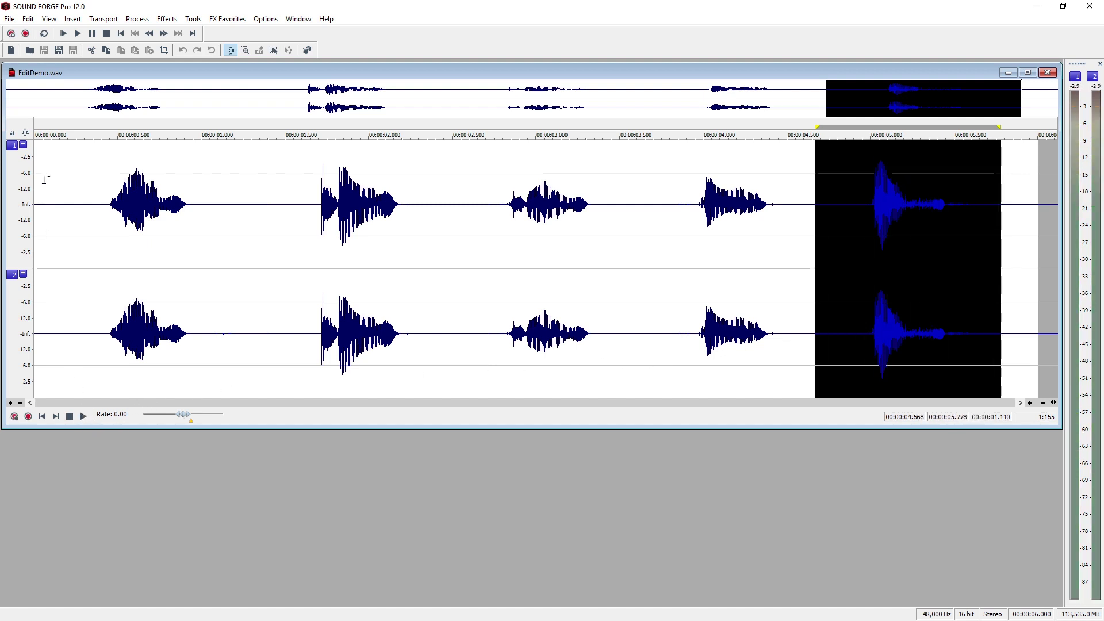
pyautogui.click(28, 19)
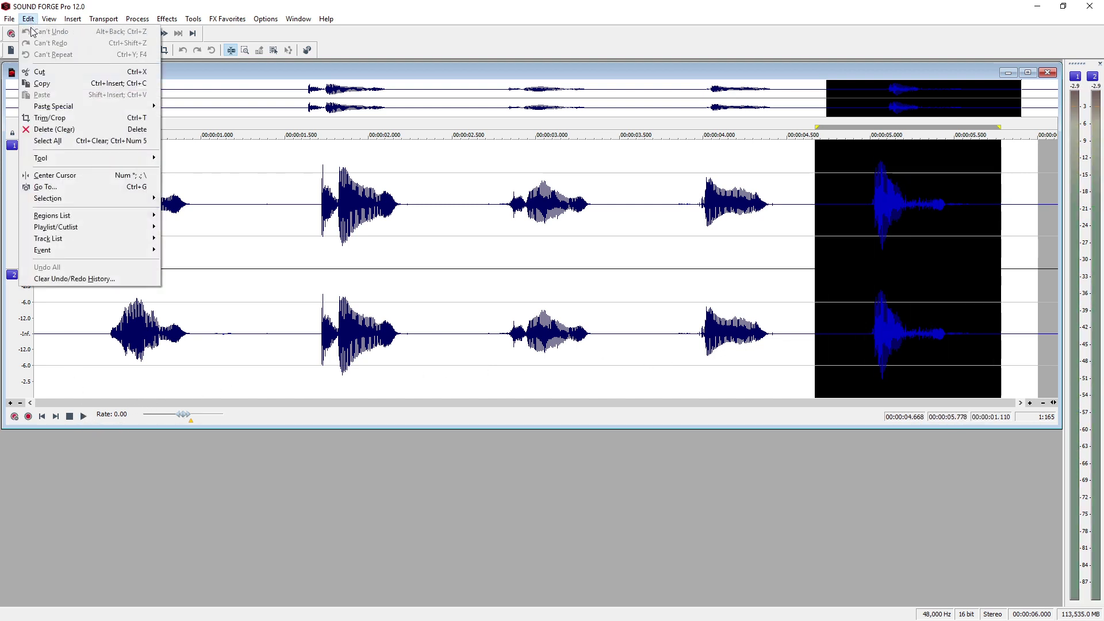
pyautogui.click(50, 129)
pyautogui.click(38, 171)
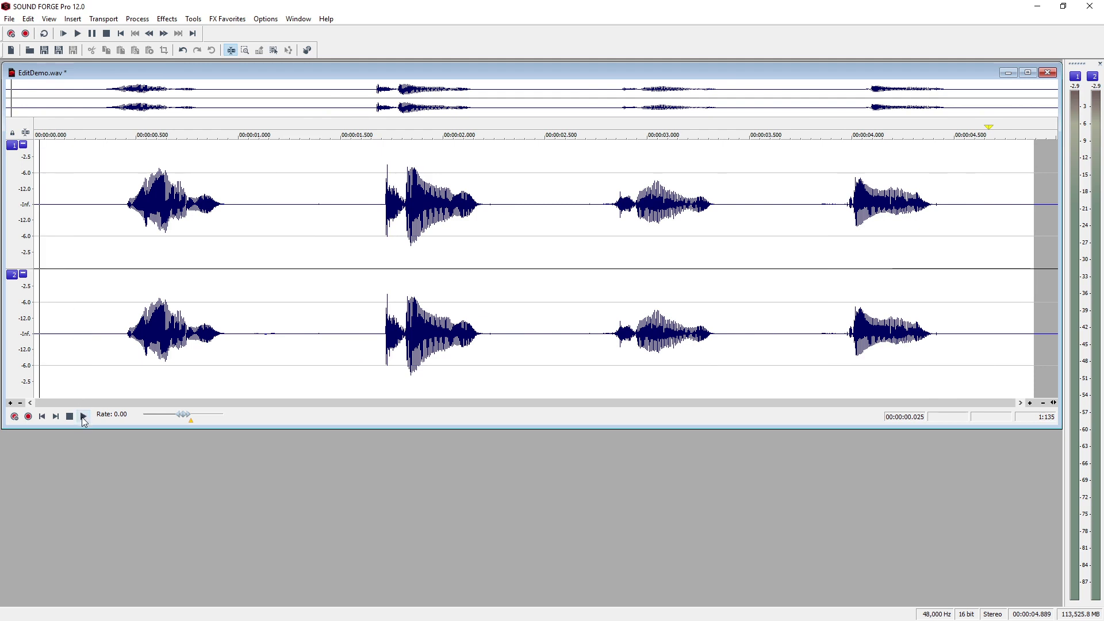
# - Undo Delete to bring back the fifth word, then replay the full 6-second file
pyautogui.click(82, 417)
pyautogui.click(28, 19)
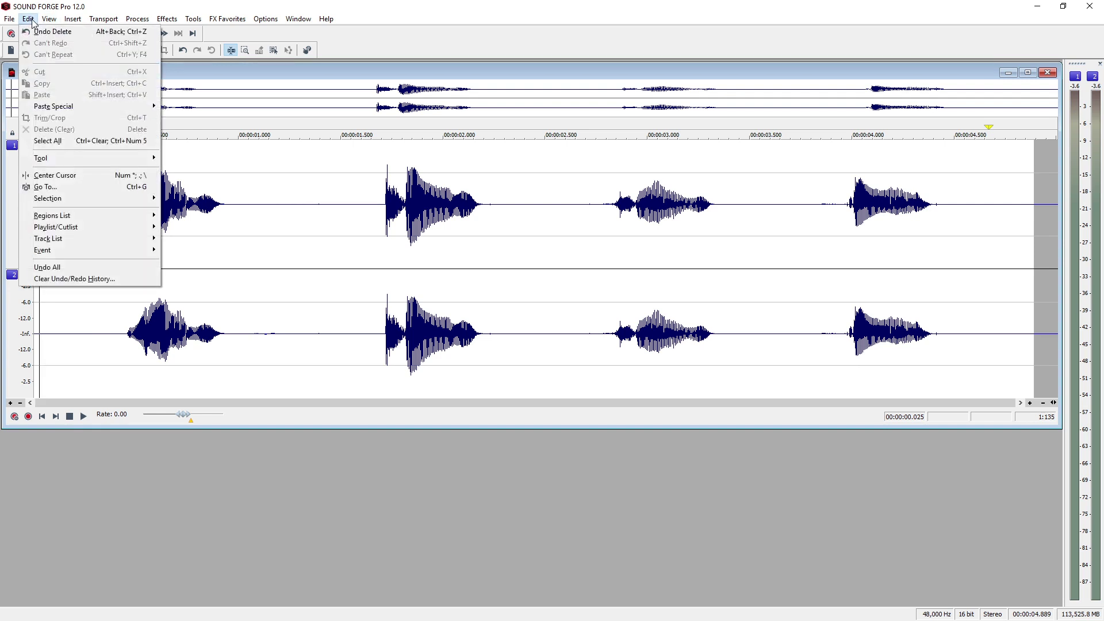
pyautogui.click(35, 33)
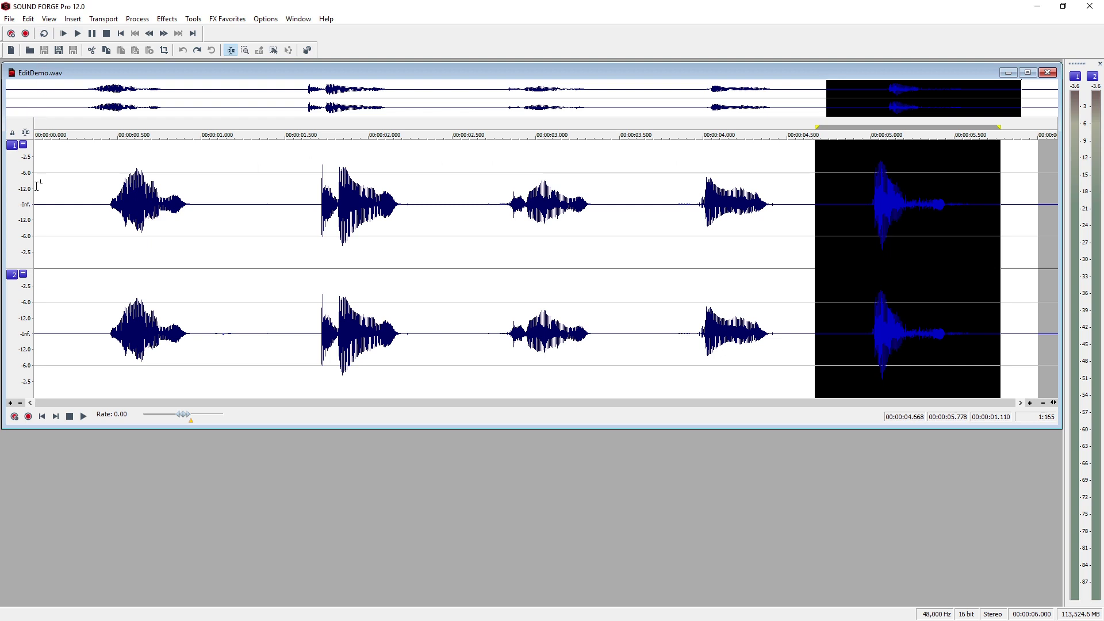
pyautogui.click(39, 276)
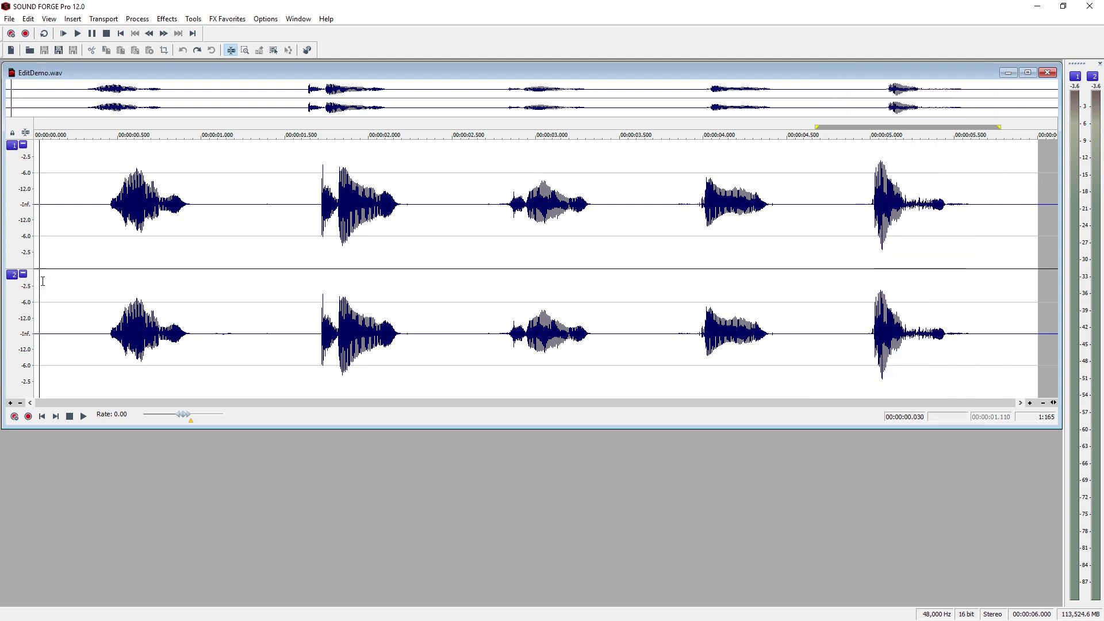
pyautogui.click(83, 416)
pyautogui.moveTo(816, 271); pyautogui.dragTo(993, 270)
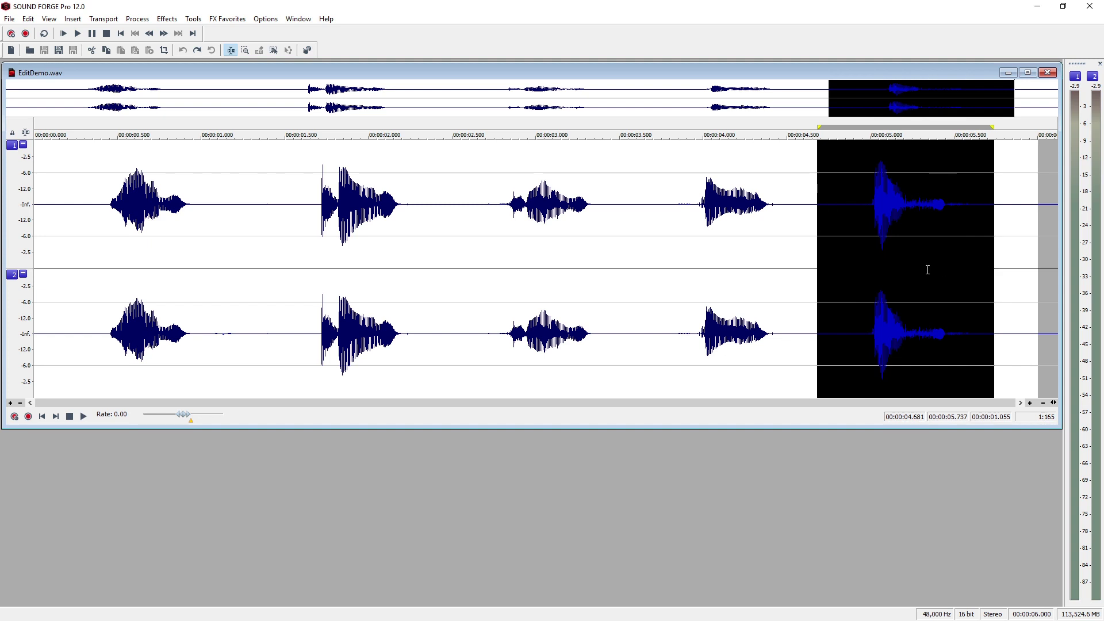
pyautogui.click(30, 21)
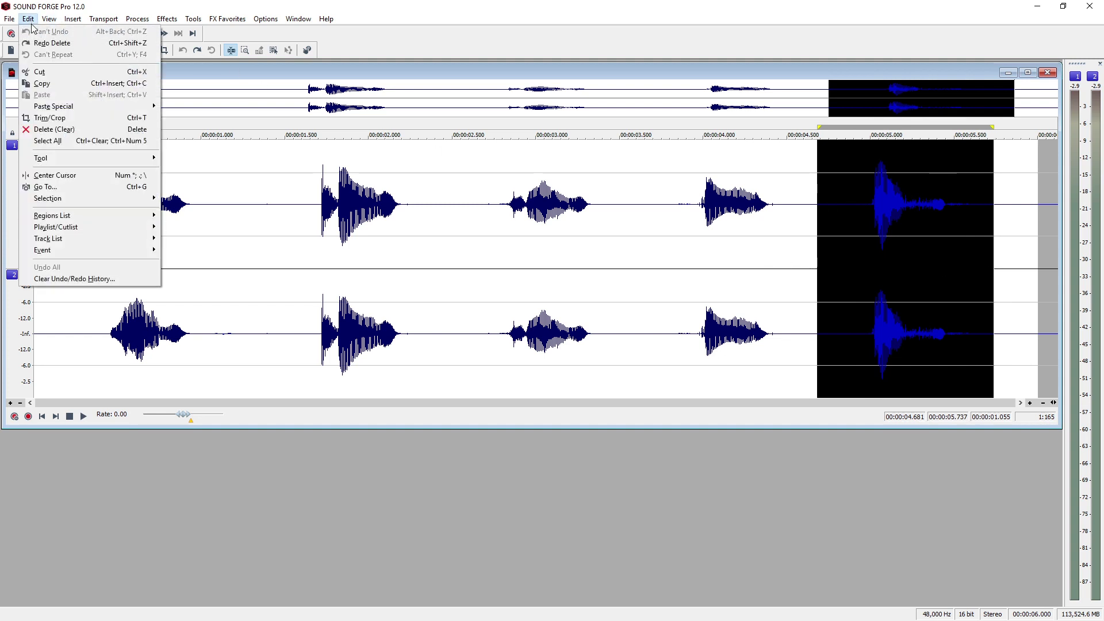
pyautogui.click(39, 72)
pyautogui.click(54, 175)
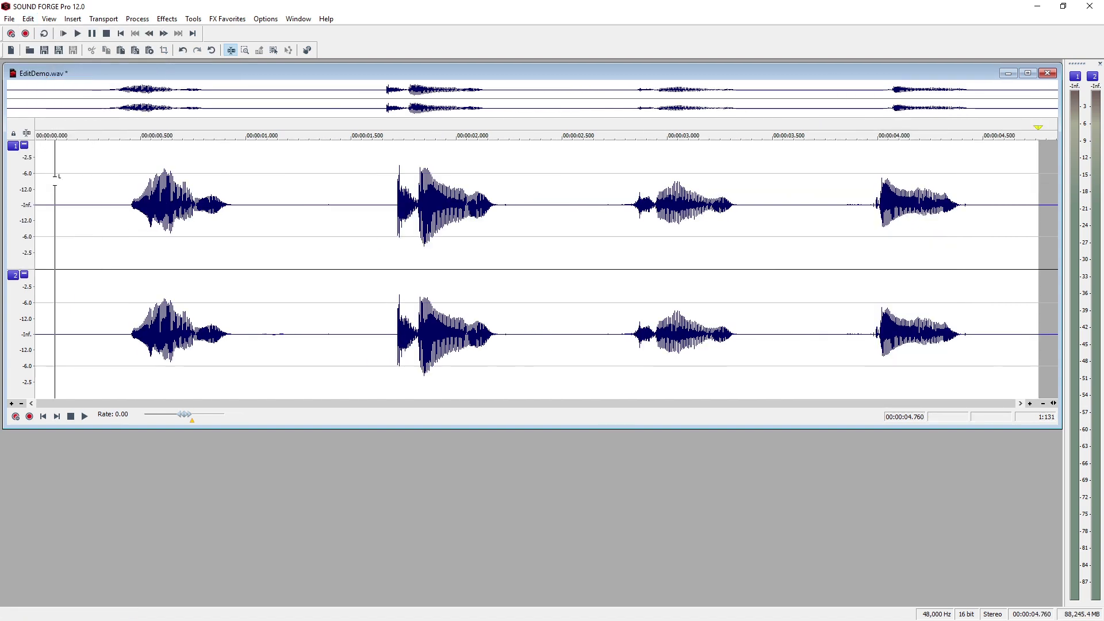
pyautogui.click(28, 19)
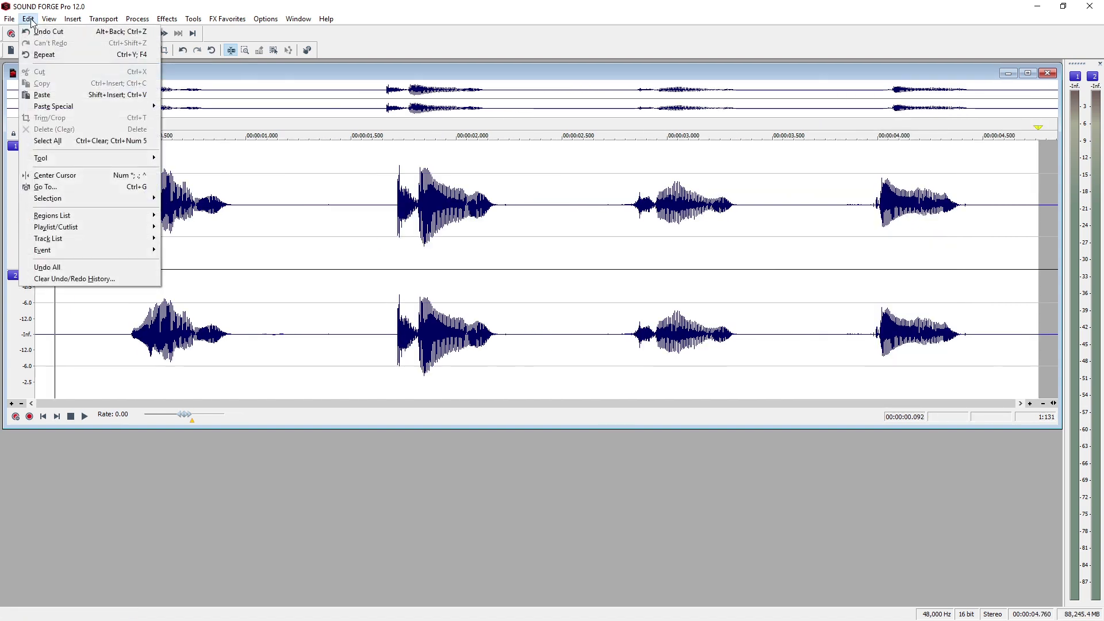
pyautogui.click(50, 96)
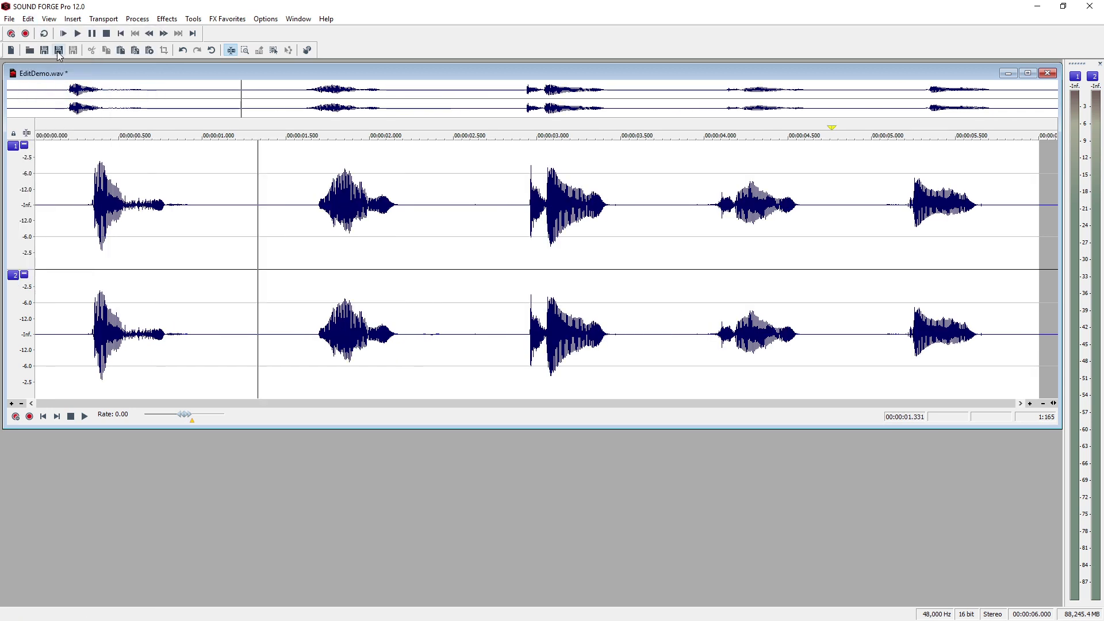
pyautogui.click(63, 33)
pyautogui.click(28, 19)
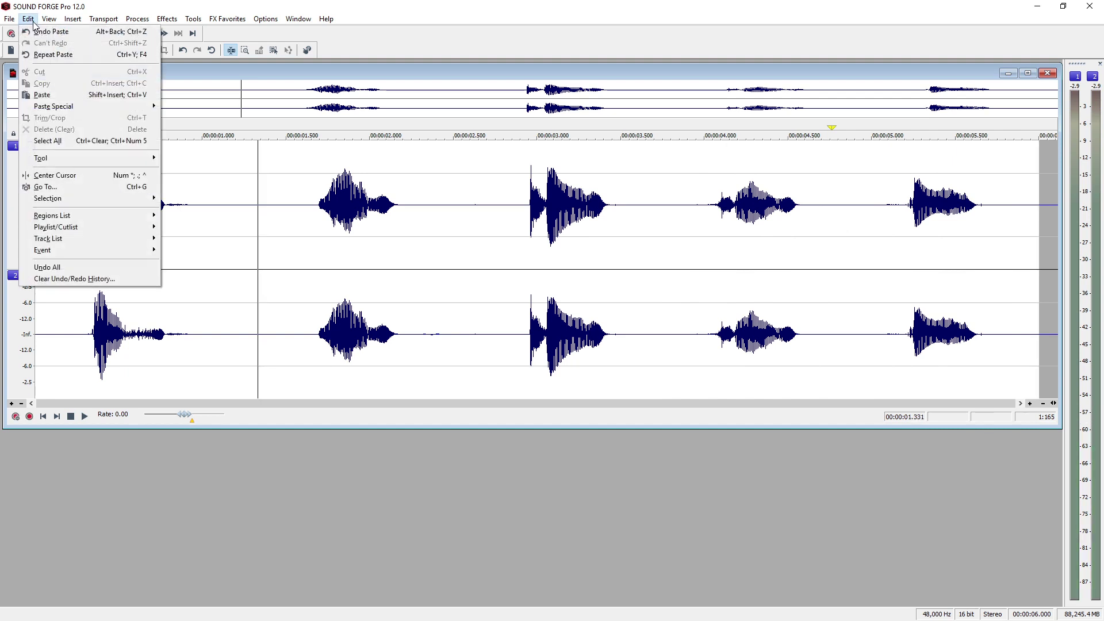
pyautogui.click(36, 33)
pyautogui.click(27, 18)
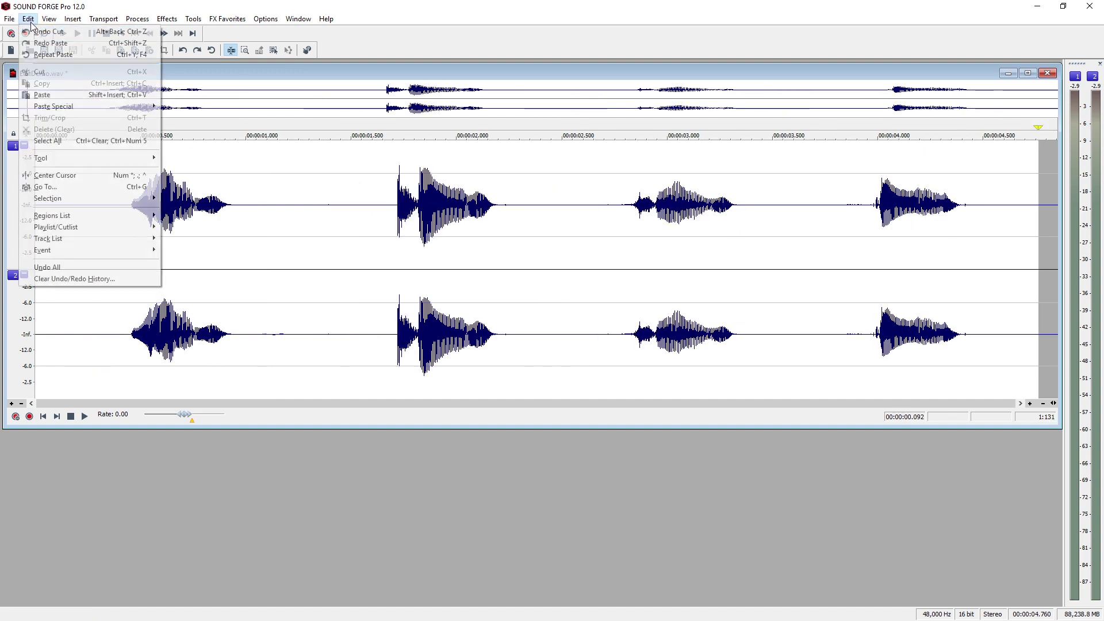
pyautogui.click(36, 43)
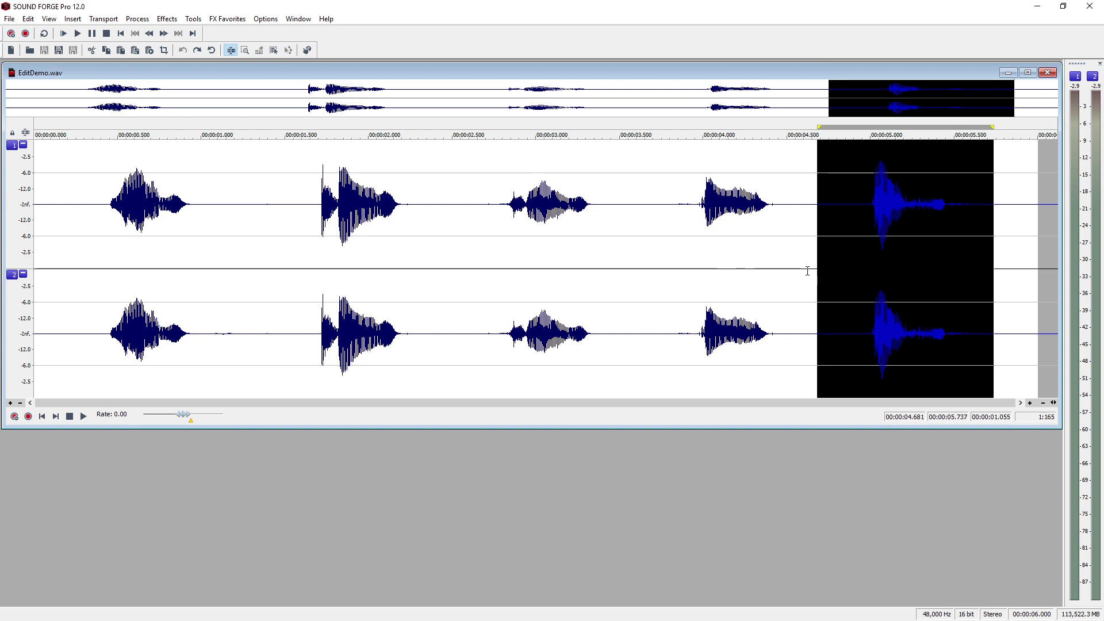
# - Select the last spoken word and copy it
pyautogui.moveTo(810, 271); pyautogui.dragTo(993, 276)
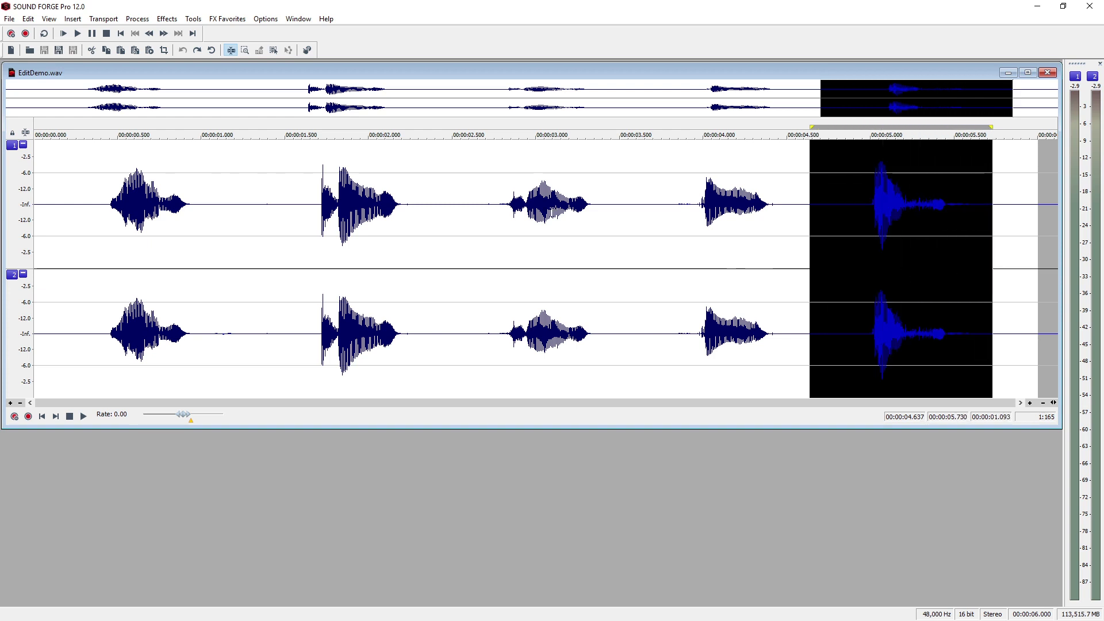
pyautogui.click(27, 19)
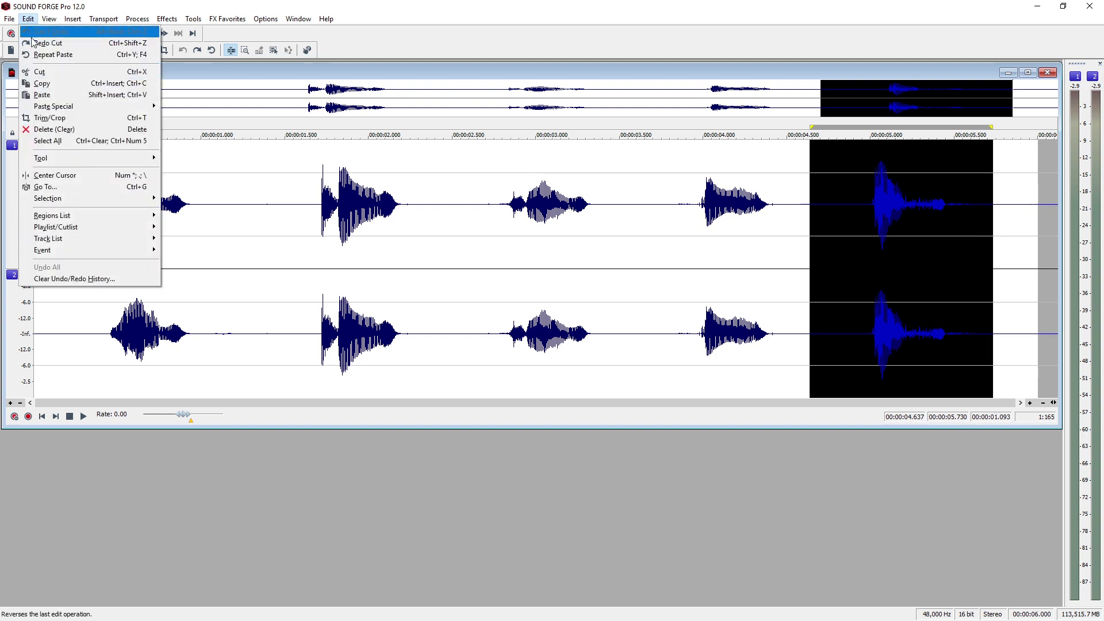
pyautogui.click(46, 83)
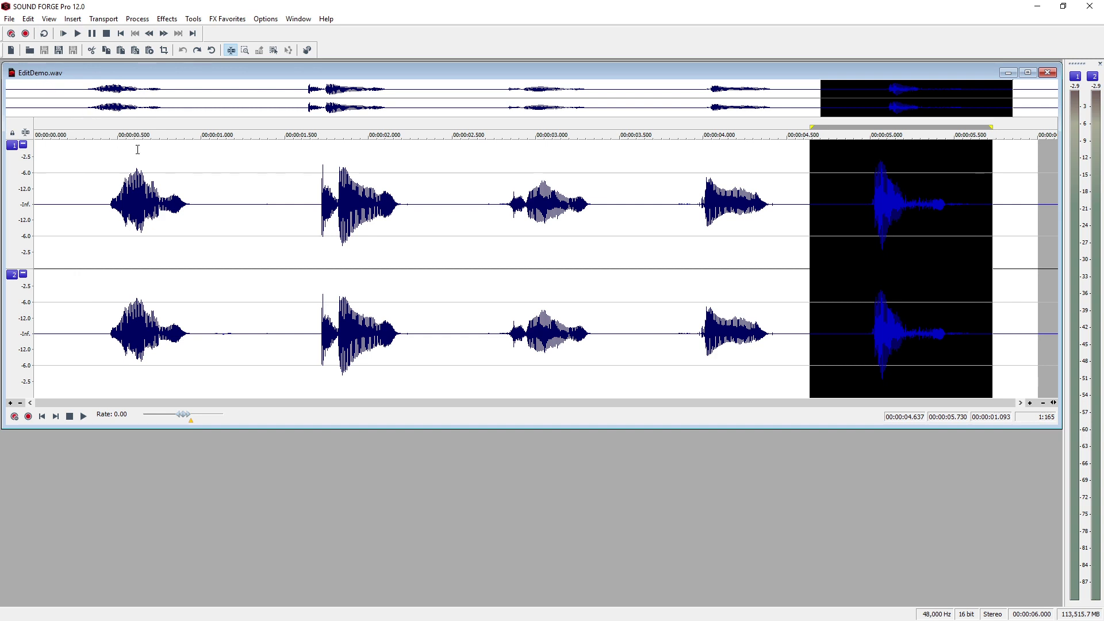
# - Paste the copied word between the first and second words, making the file 7.079 s
pyautogui.click(239, 205)
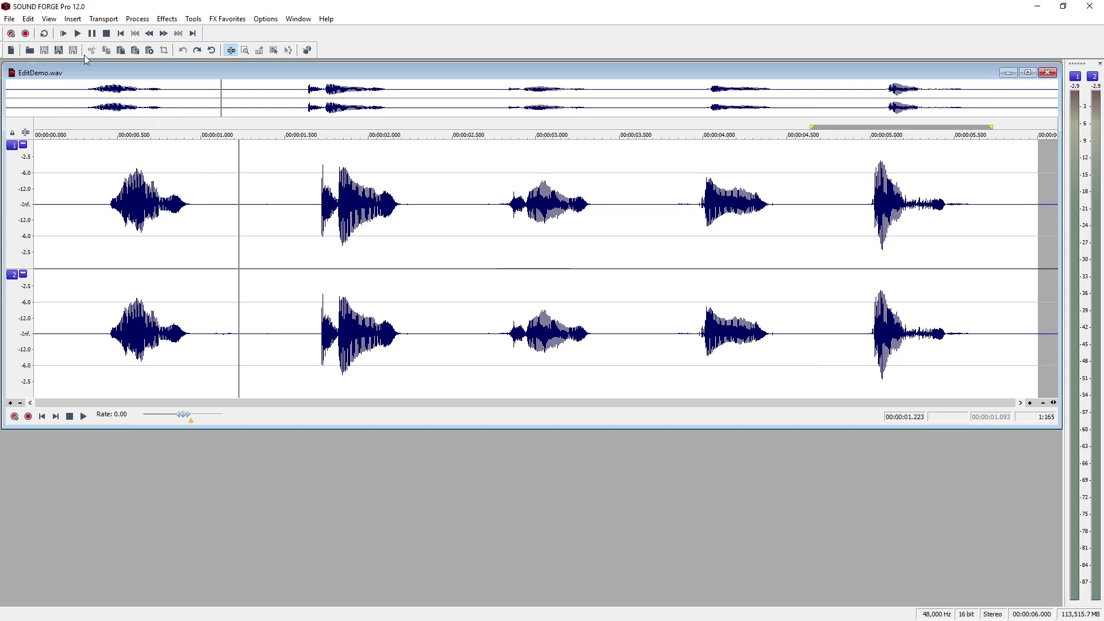
pyautogui.click(33, 22)
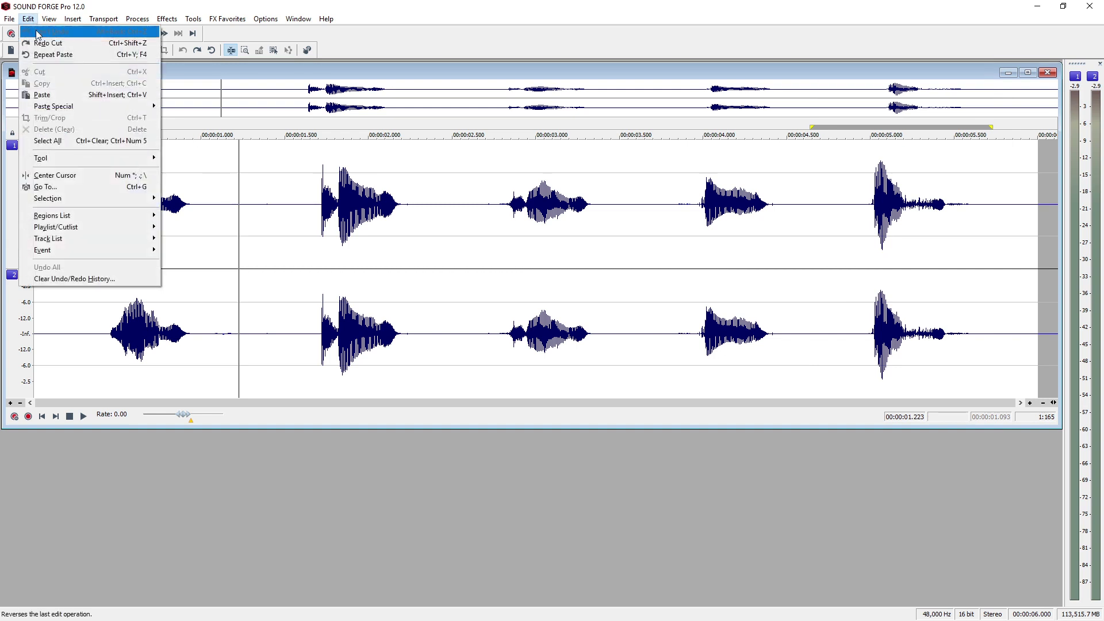
pyautogui.click(61, 96)
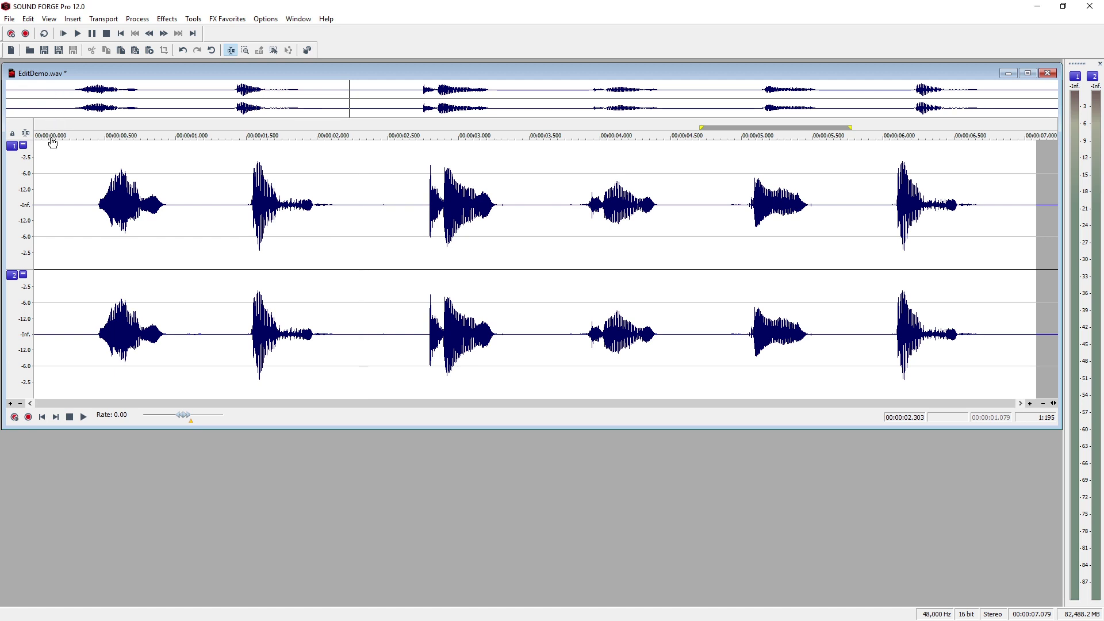
pyautogui.click(51, 158)
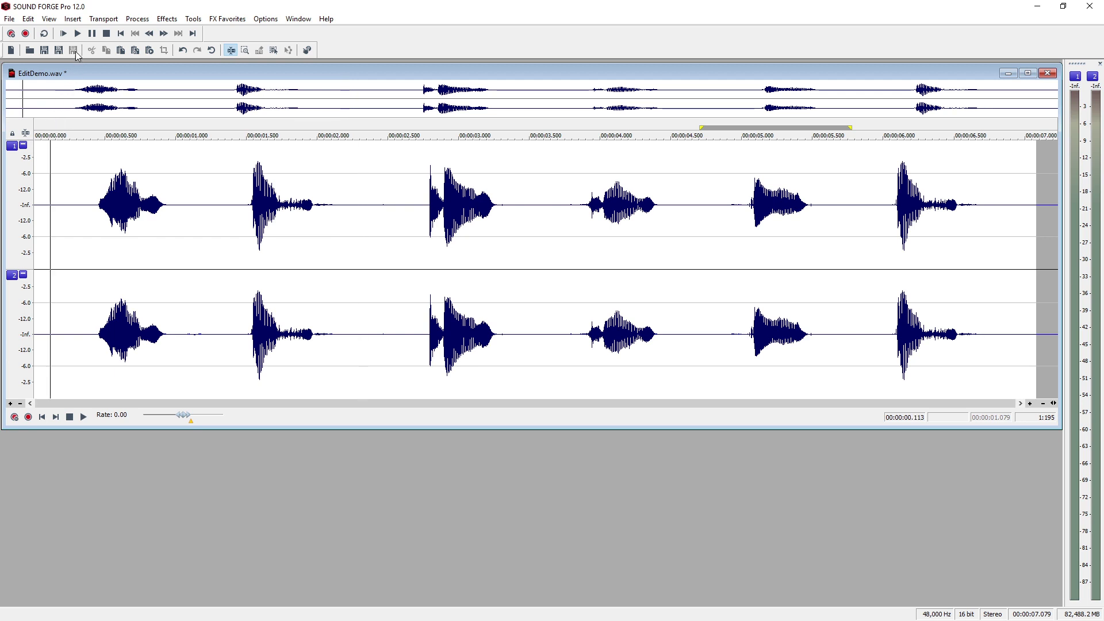
pyautogui.click(77, 34)
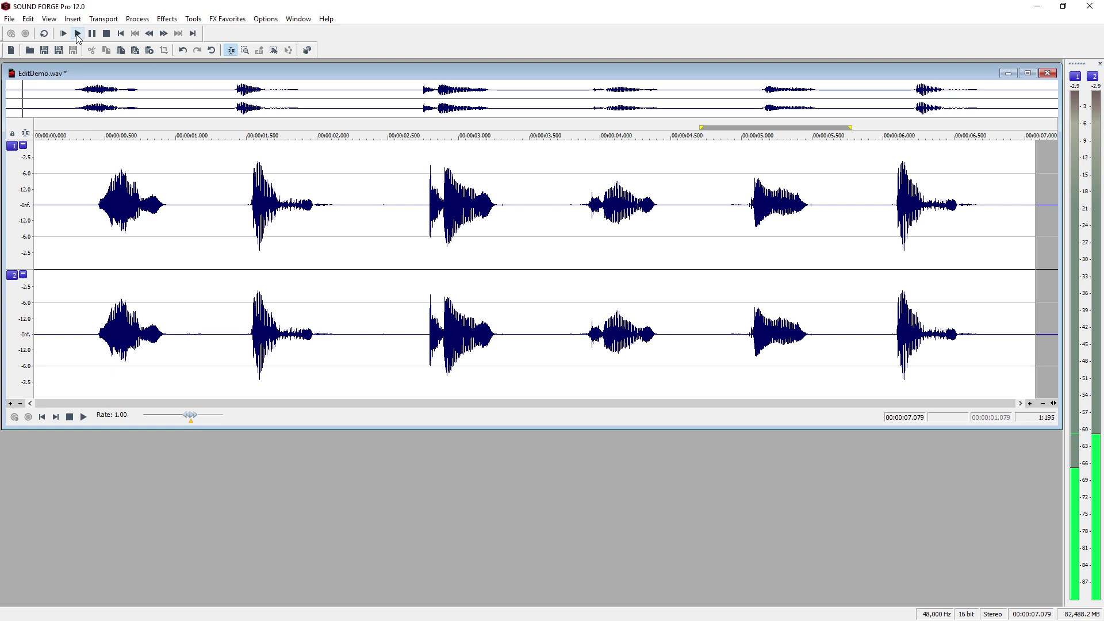
pyautogui.click(77, 36)
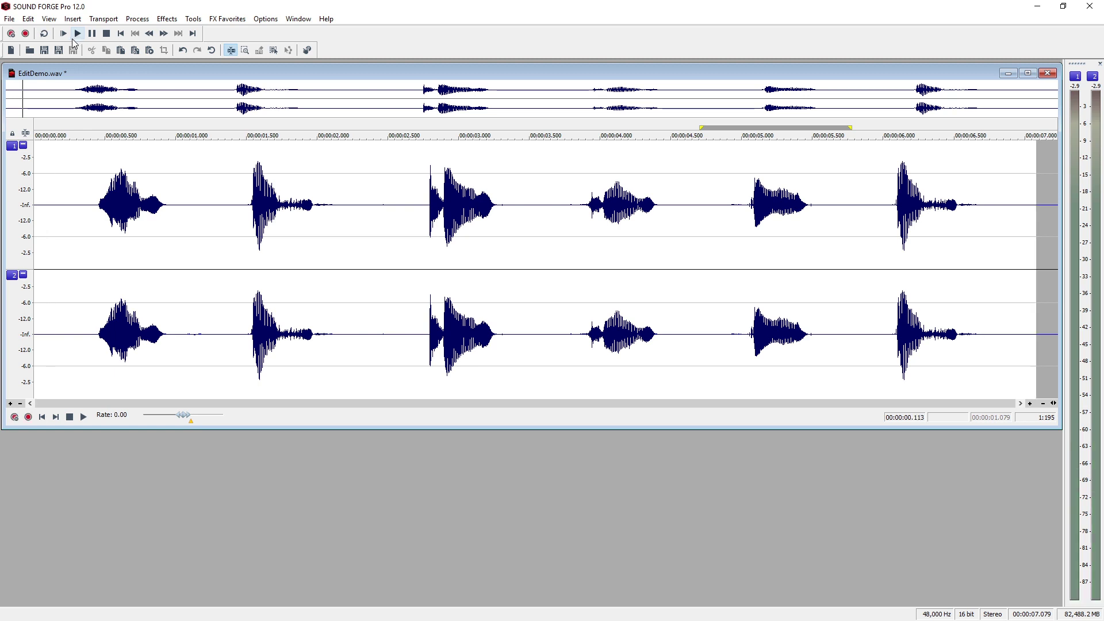